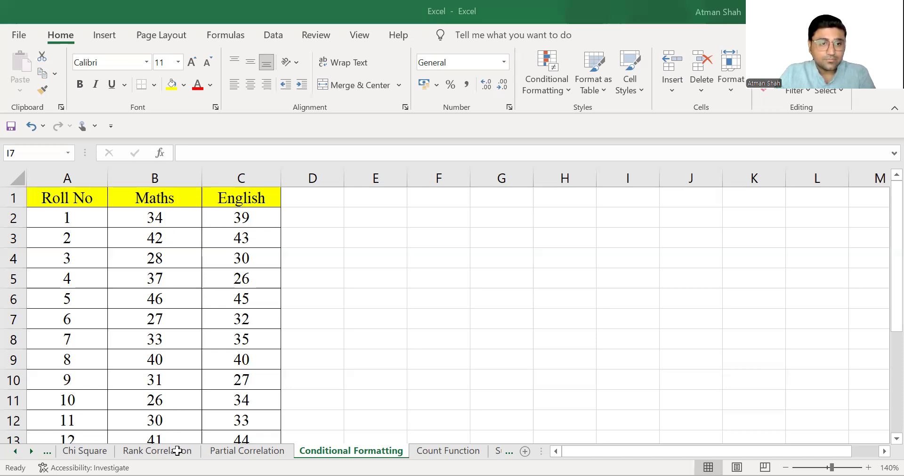
Select the Maths scores and add a Greater Than highlight rule for values above 35.
left_click_drag(154, 197, 169, 389)
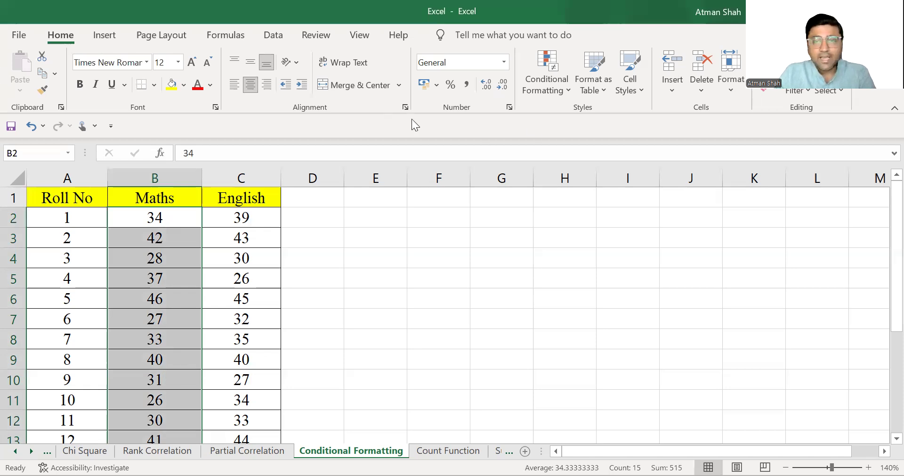
left_click(563, 92)
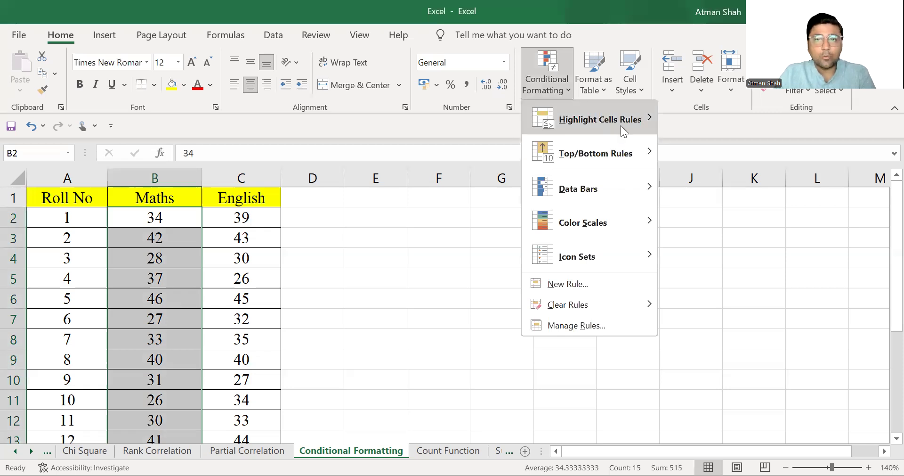
mouse_move(620, 126)
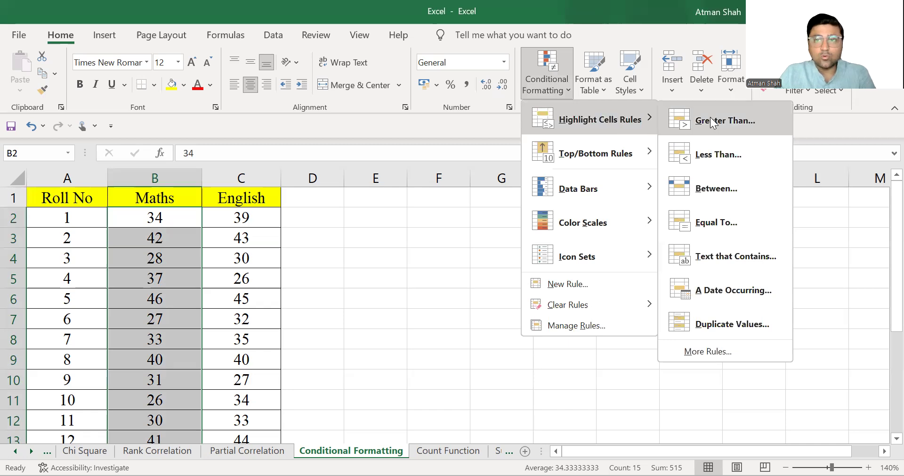
left_click(764, 125)
type("35")
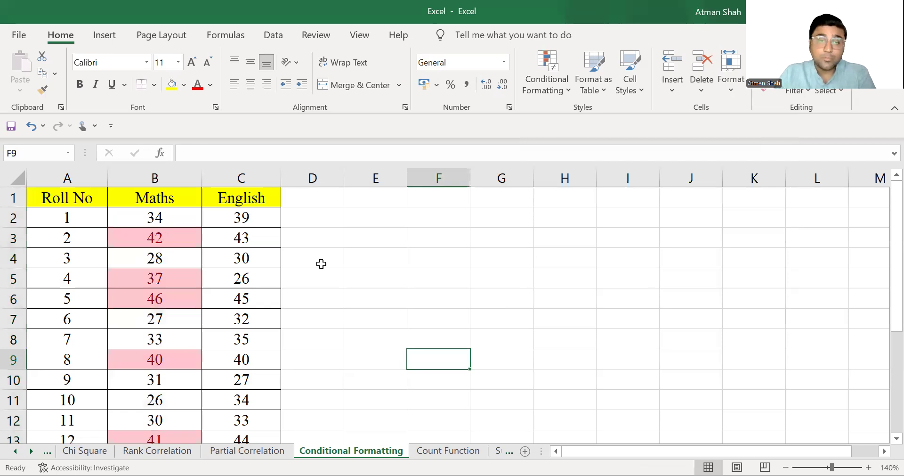
Select the English scores and highlight values less than 30 with Yellow Fill with Dark Yellow Text.
left_click_drag(241, 218, 241, 338)
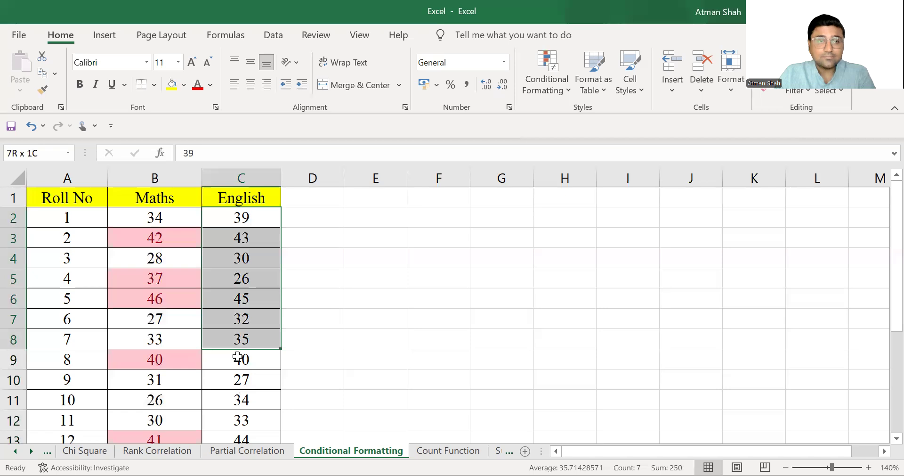
key("ctrl+shift+Down")
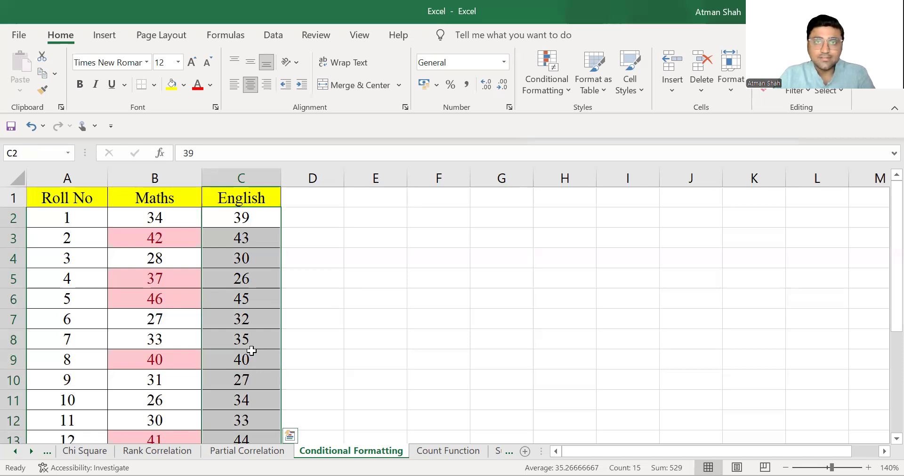
left_click(531, 86)
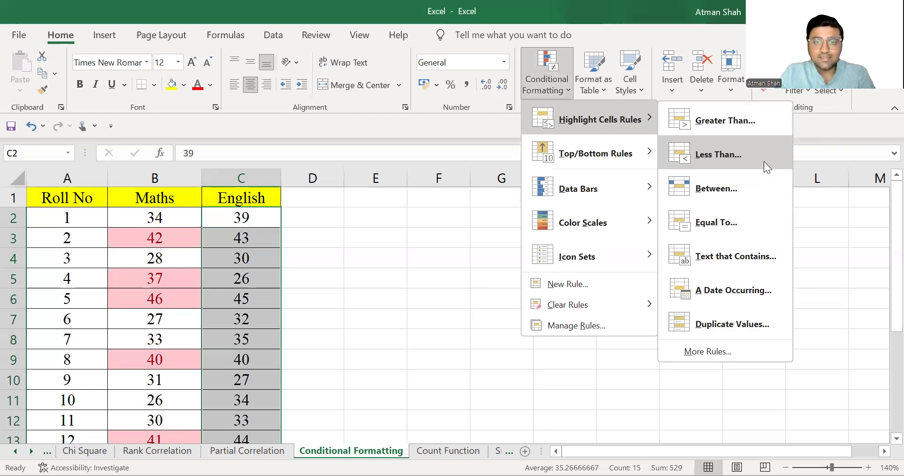
left_click(764, 161)
type("30")
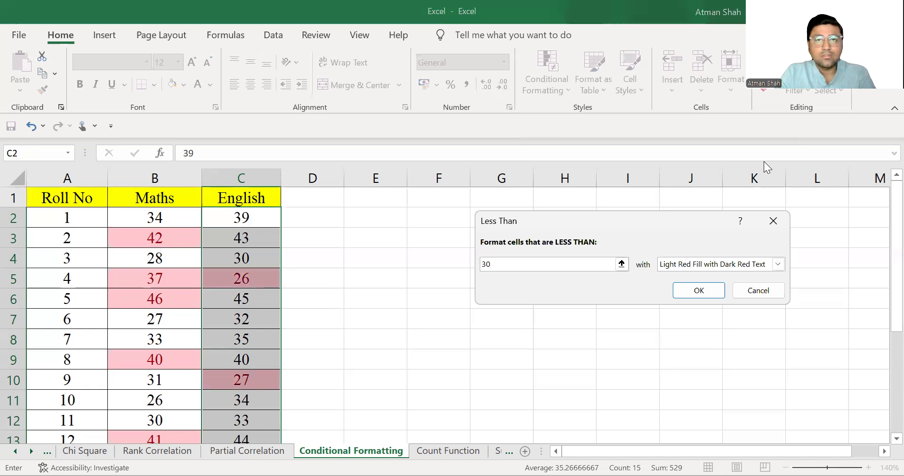
key("Tab")
key("alt+Down")
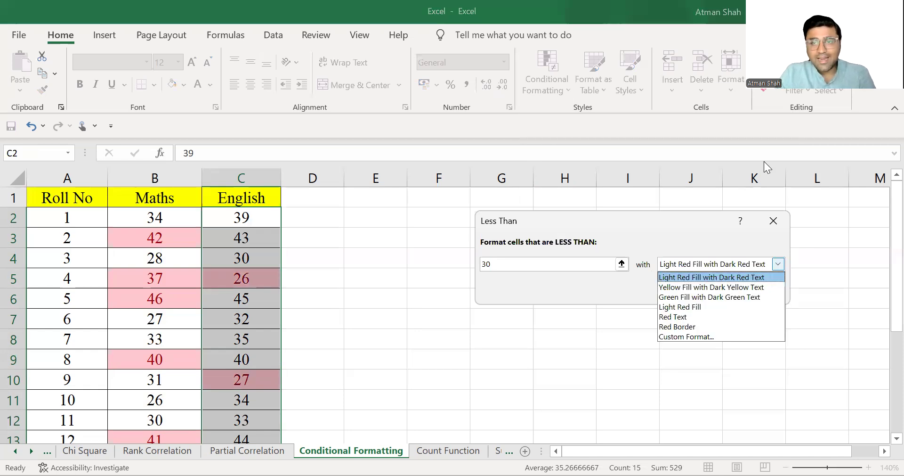
key("Down")
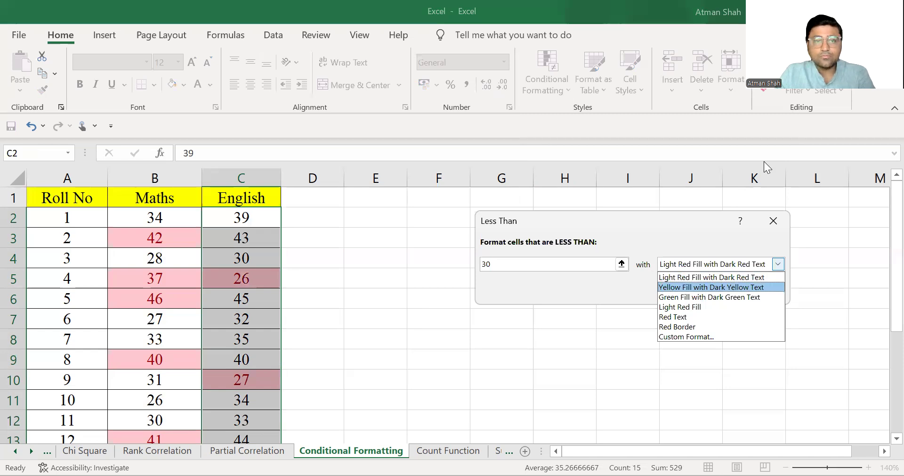
key("Return")
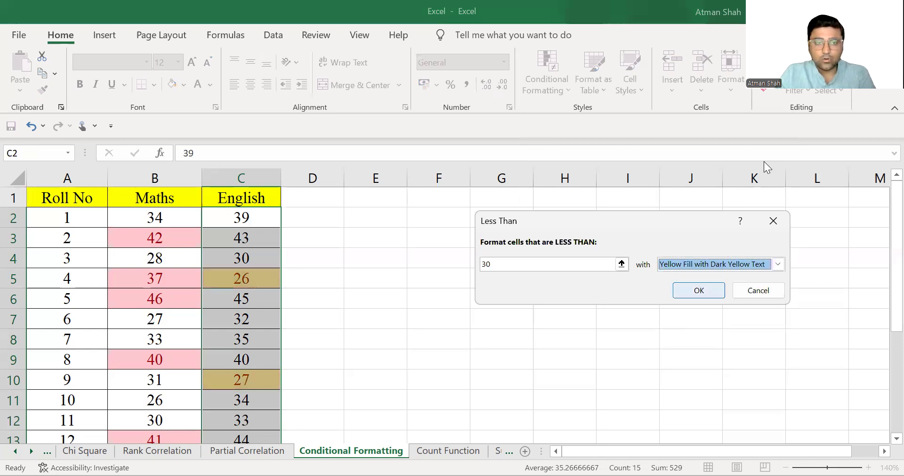
key("Return")
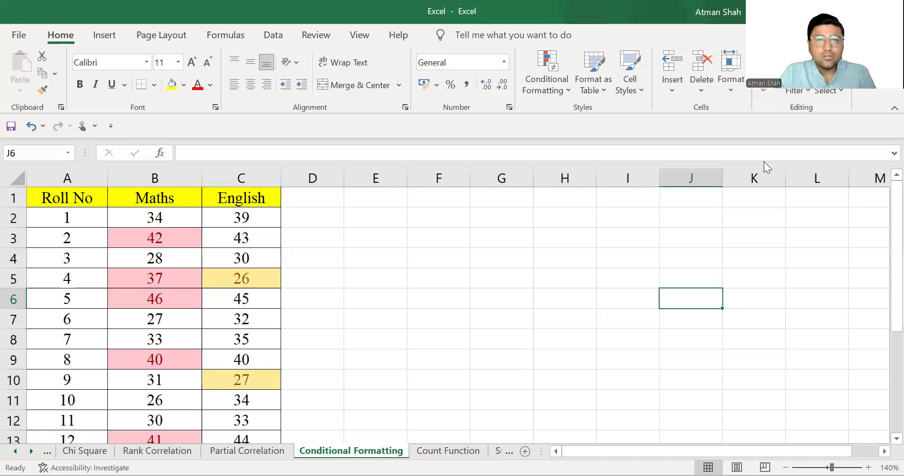
Select the English scores and highlight values equal to 39 with Green Fill with Dark Green Text.
scroll(369, 311, "down", 1)
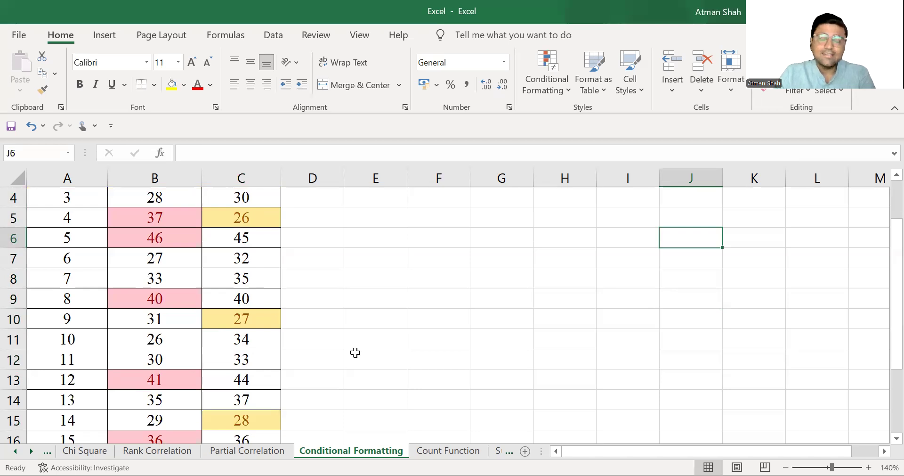
scroll(335, 357, "up", 1)
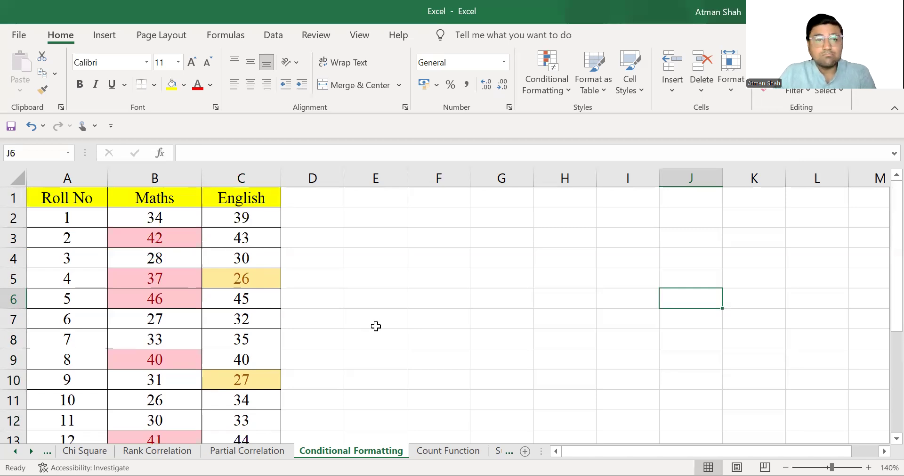
left_click_drag(251, 220, 256, 417)
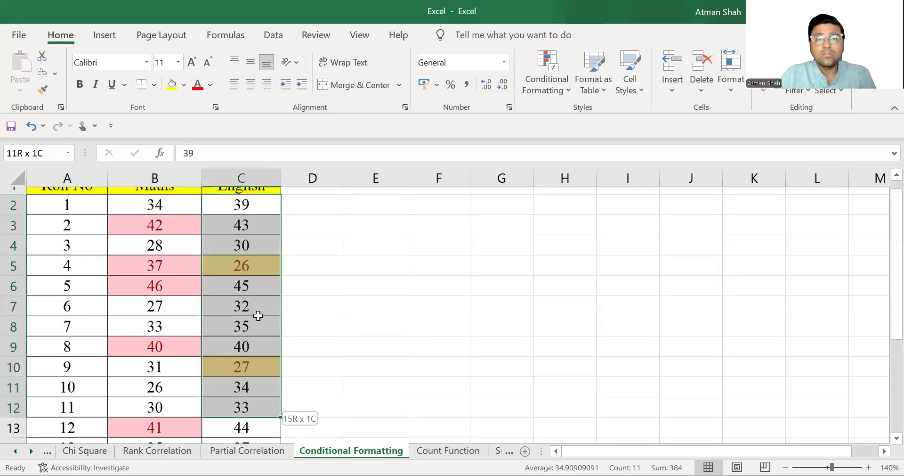
left_click_drag(258, 316, 258, 316)
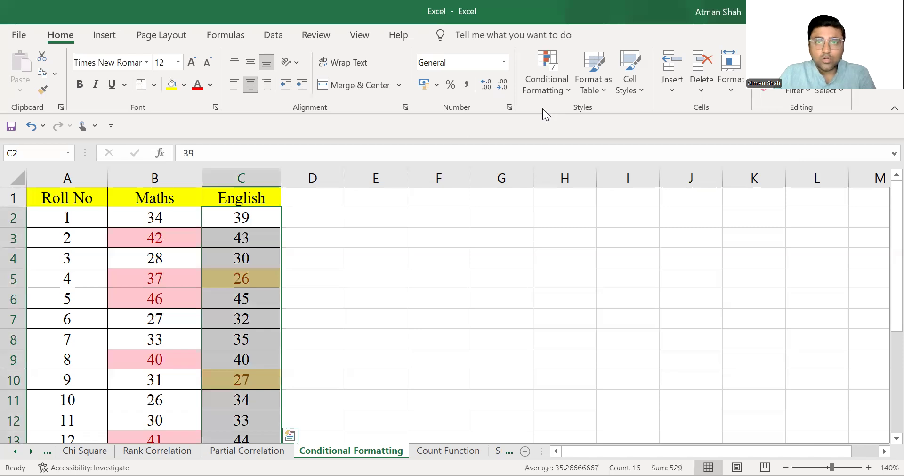
left_click(559, 94)
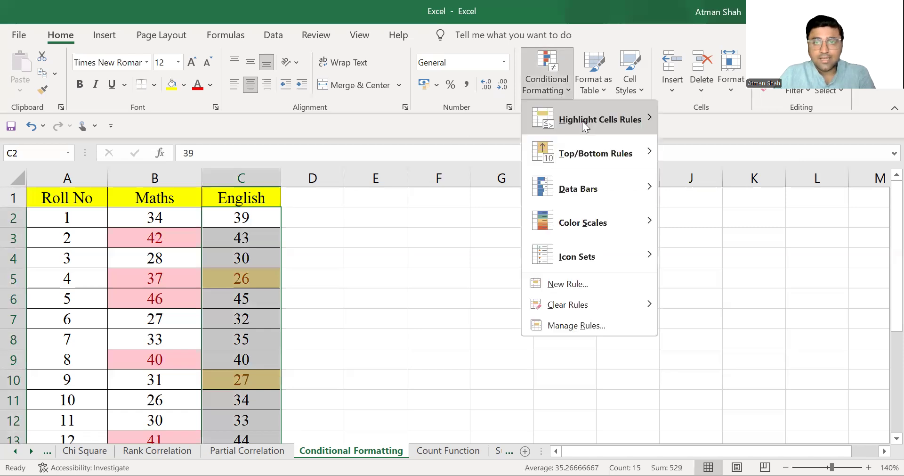
mouse_move(582, 120)
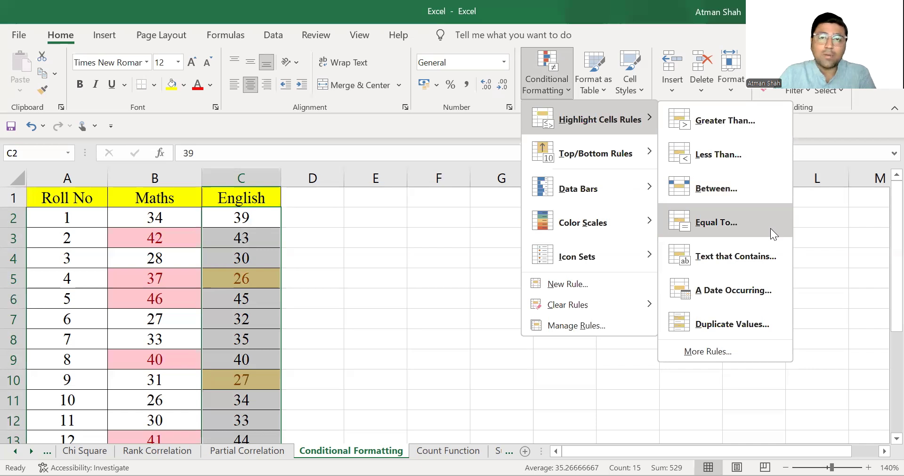
left_click(771, 228)
key("BackSpace")
type("39")
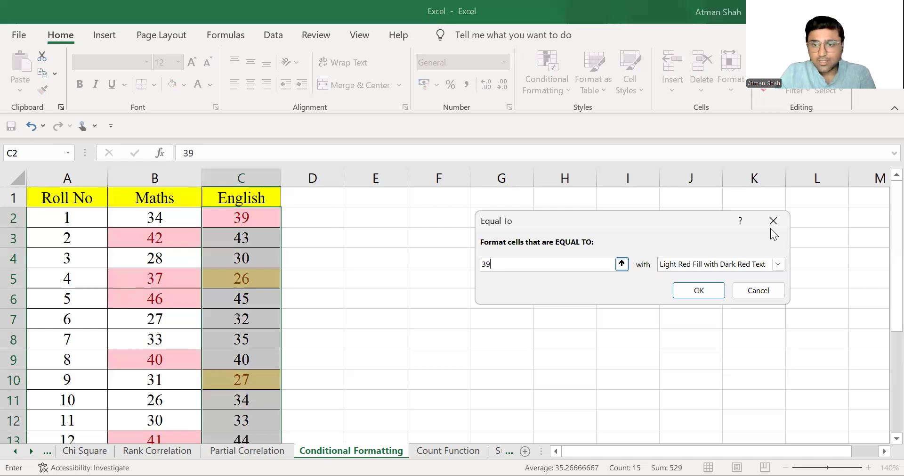
left_click(777, 264)
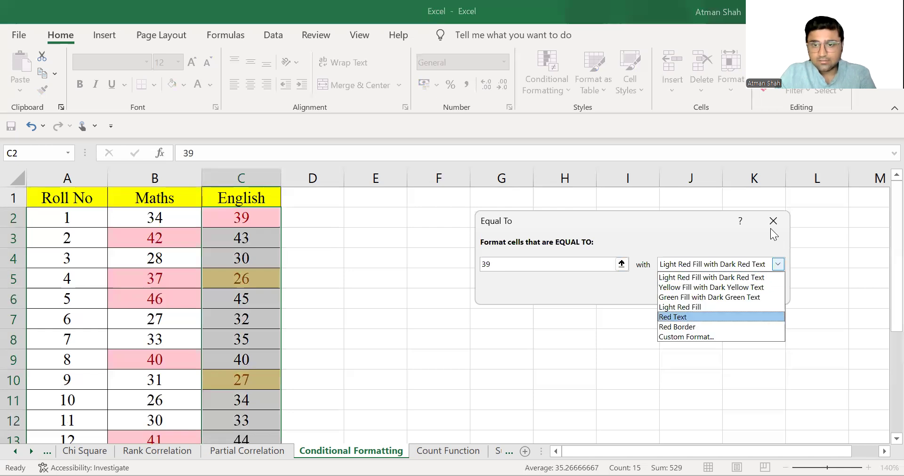
key("Down")
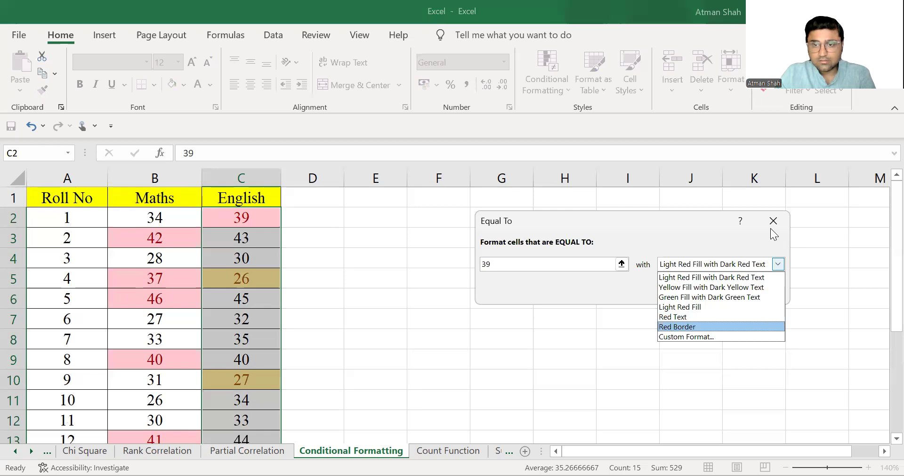
key("Up")
key("Up")
key("Up")
key("Return")
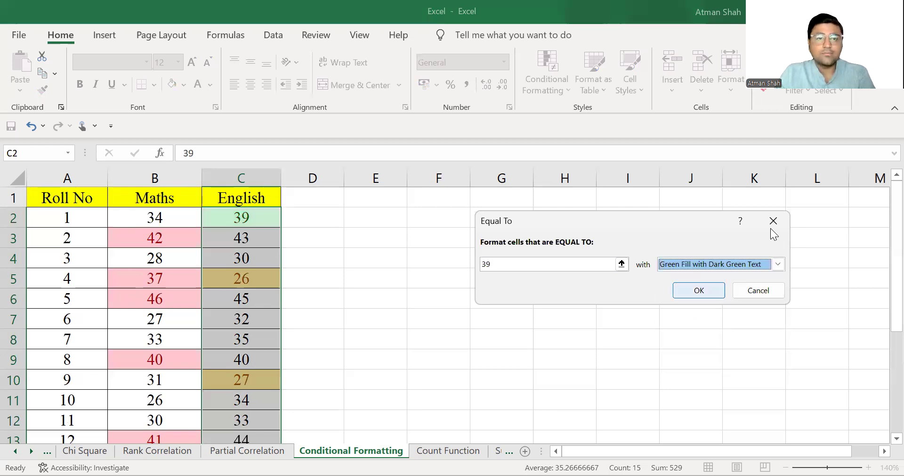
key("Return")
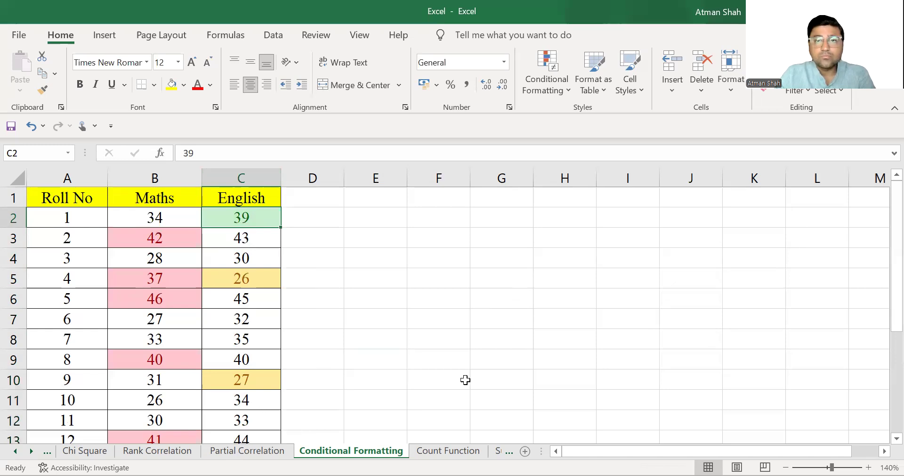
Select the English scores and highlight values between 40 and 50 with Red Text.
key("ctrl+shift+Down")
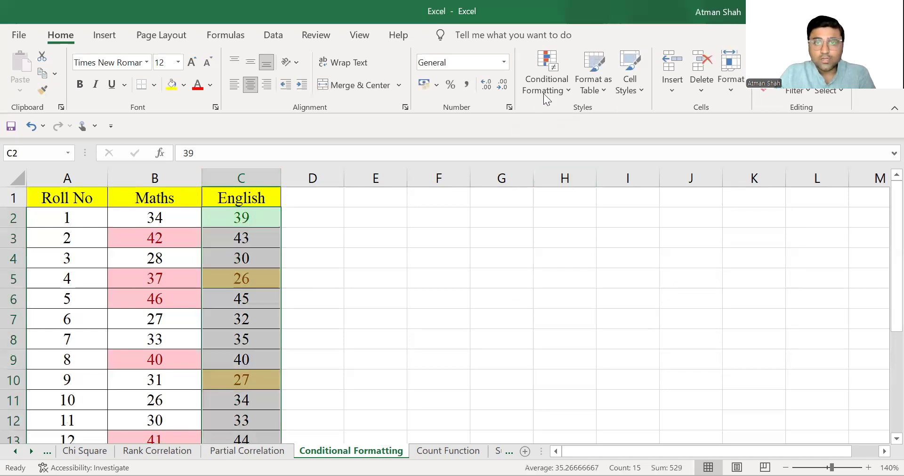
left_click(551, 85)
mouse_move(599, 120)
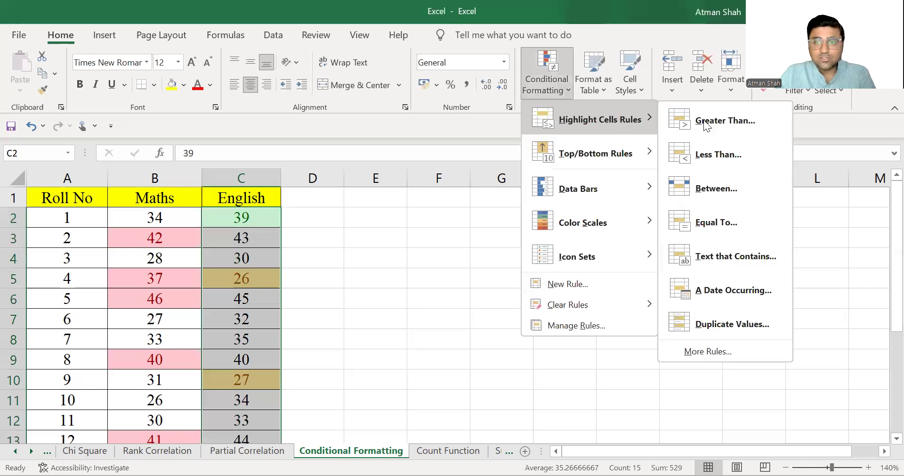
left_click(756, 193)
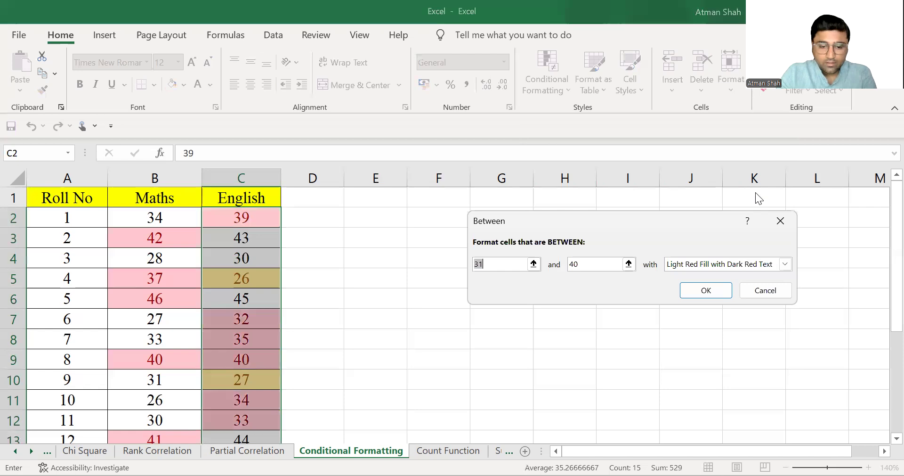
type("40")
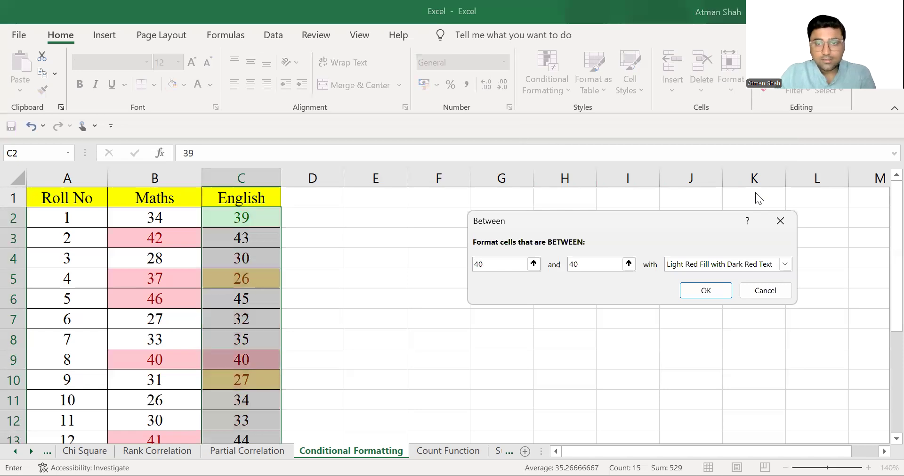
key("Tab")
type("4")
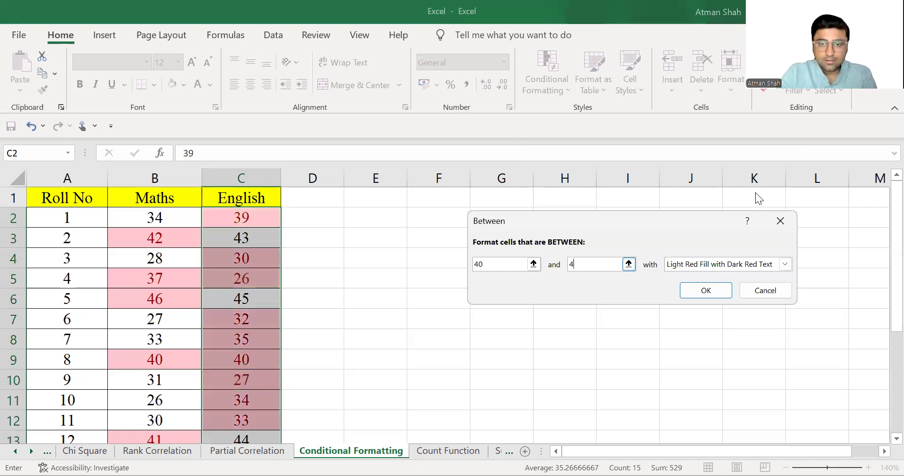
type("0")
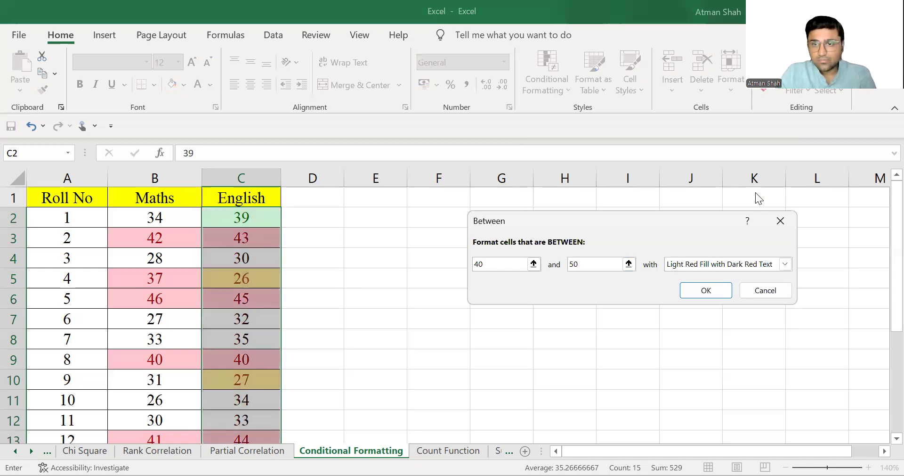
key("alt+Down")
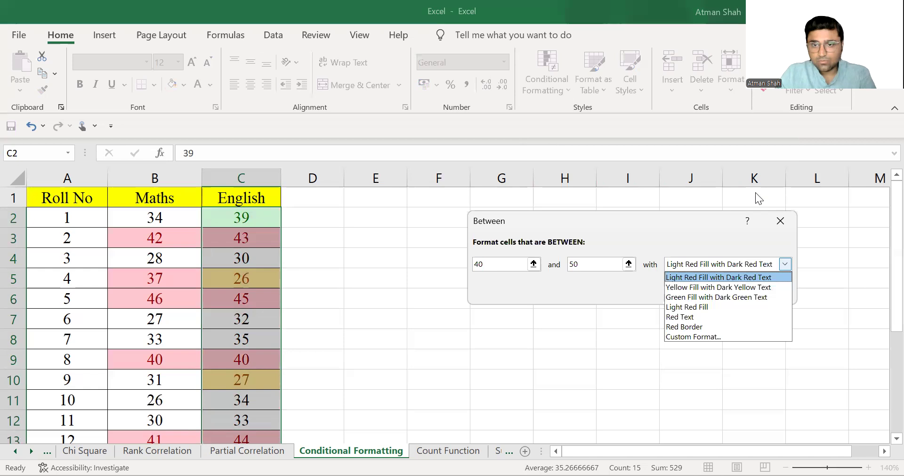
key("Down")
key("Down")
key("Down")
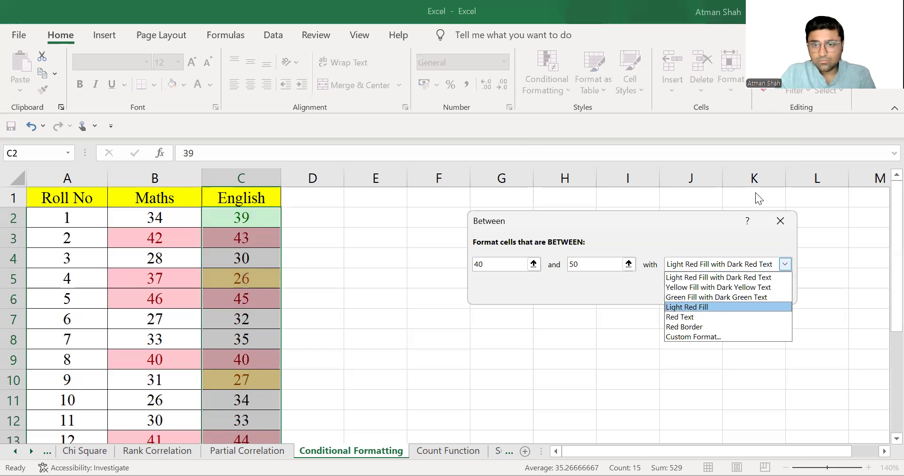
key("Down")
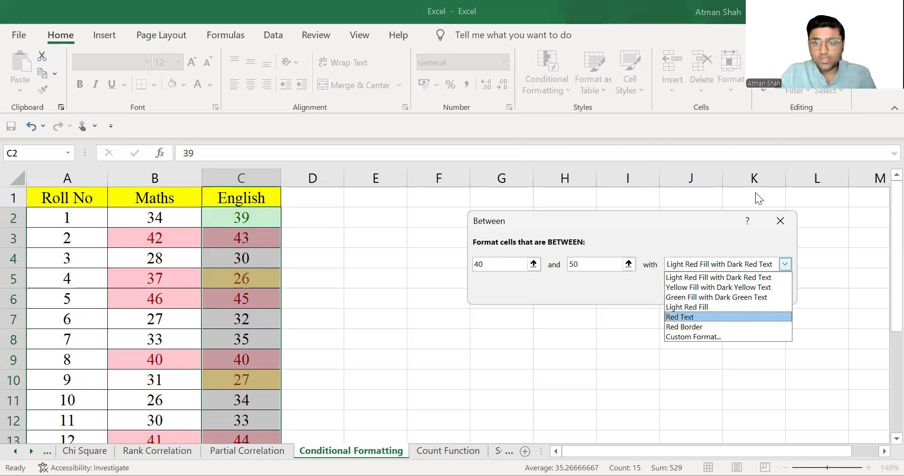
key("Return")
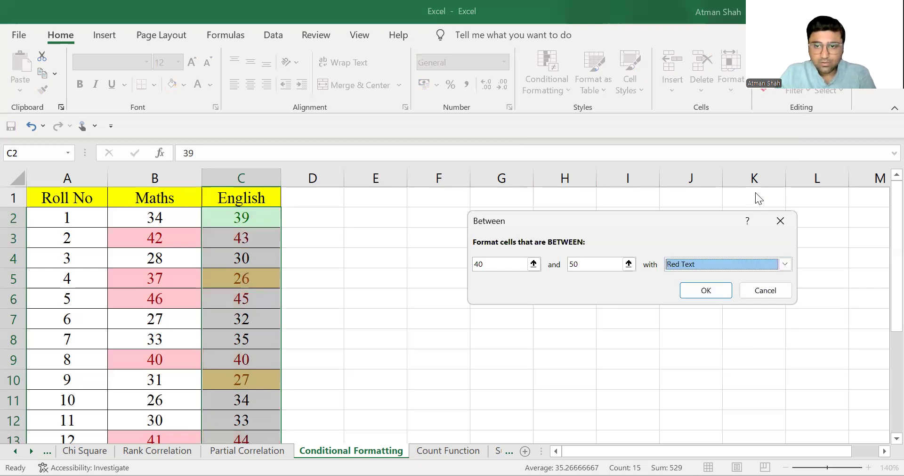
key("Return")
Inspect individual red-text English cells to check their values.
left_click(424, 359)
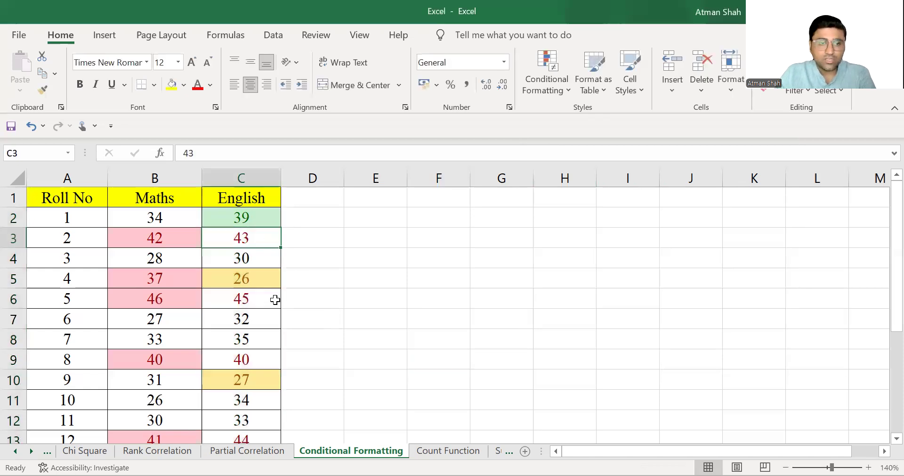
left_click(262, 360)
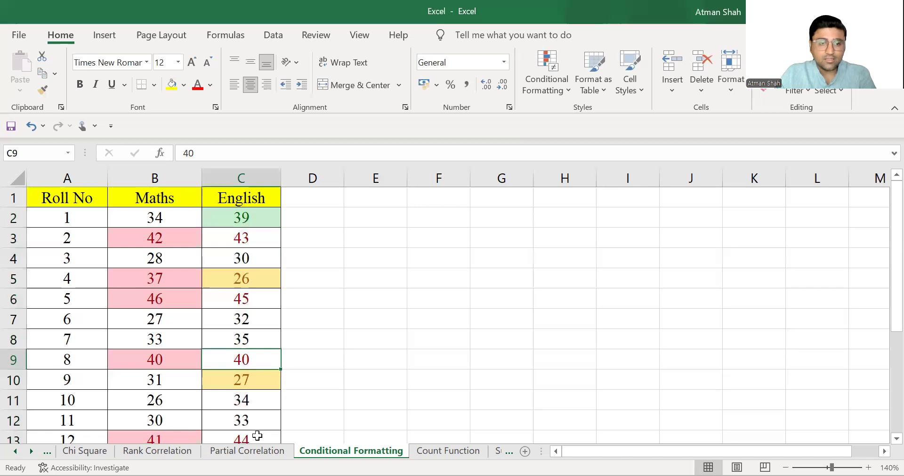
left_click(257, 435)
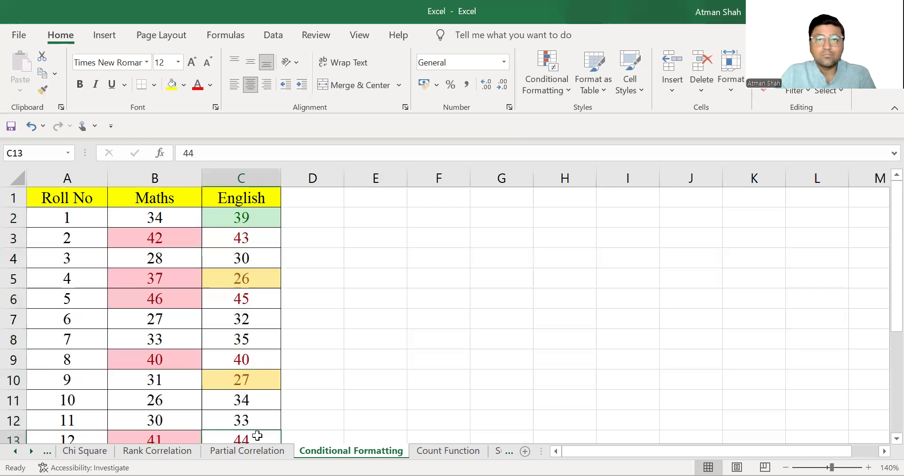